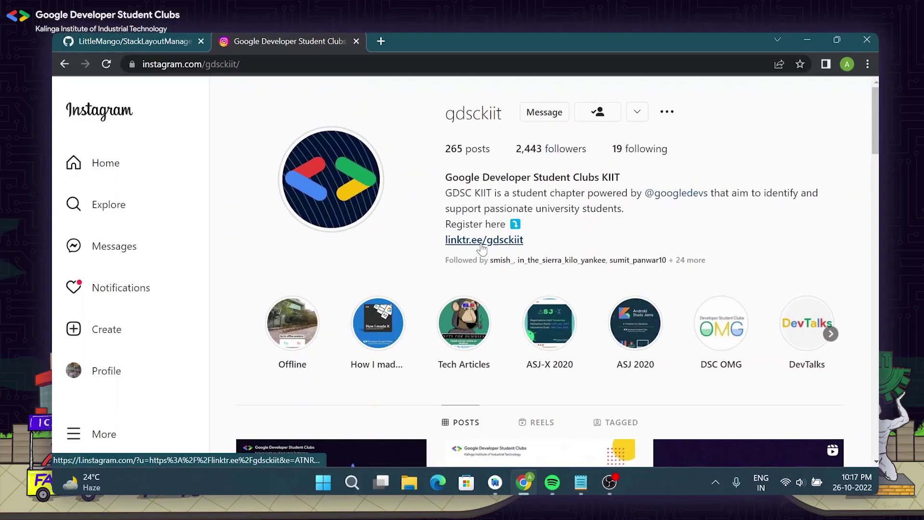
# Step: Go from the club's Linktree to the DevSprint '22 registration, apply with Devfolio and autofill the login
pyautogui.click(478, 239)
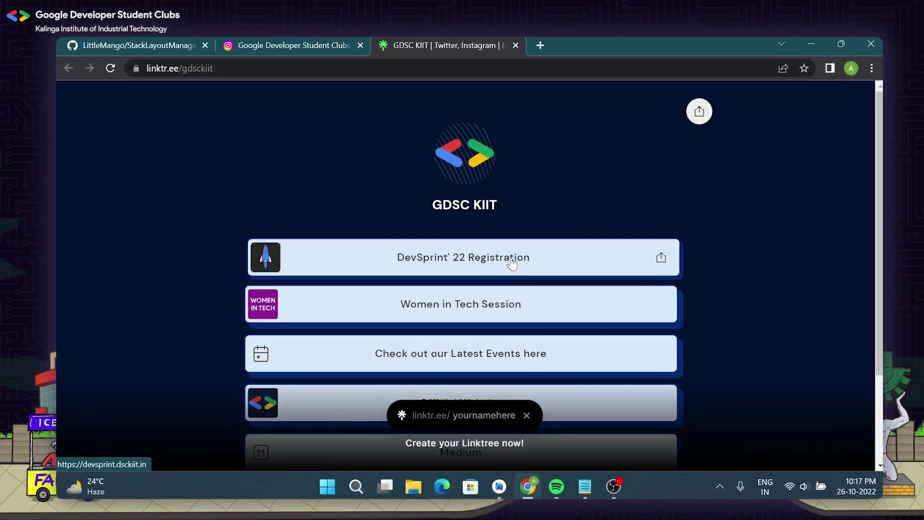
pyautogui.click(511, 257)
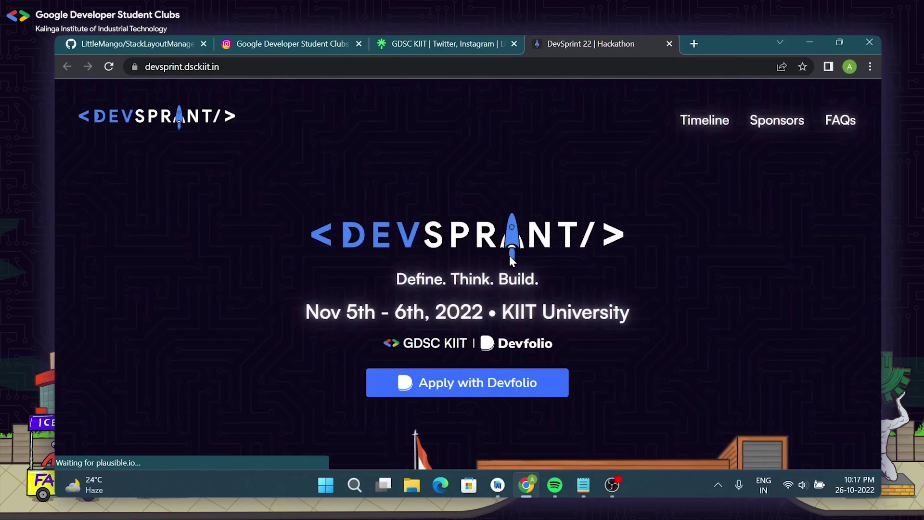
pyautogui.click(486, 382)
pyautogui.scroll(-3, 426, 313)
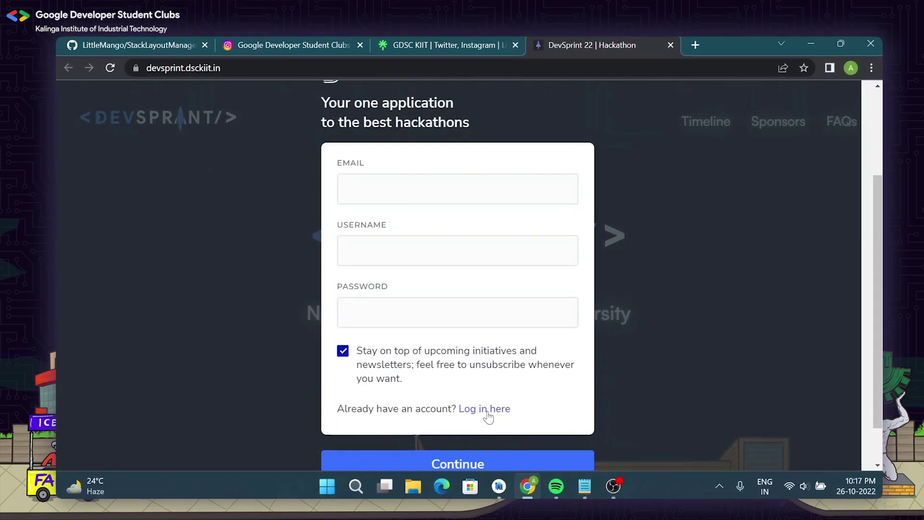
pyautogui.click(490, 406)
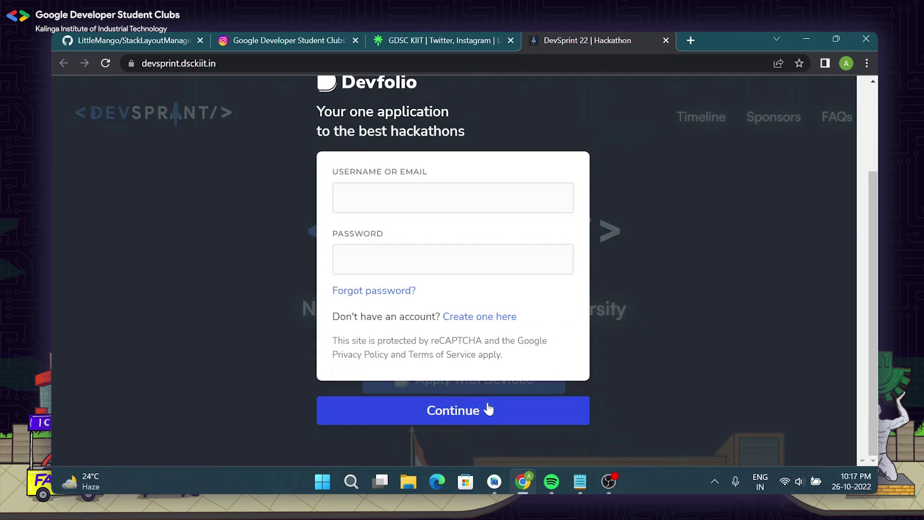
pyautogui.click(385, 202)
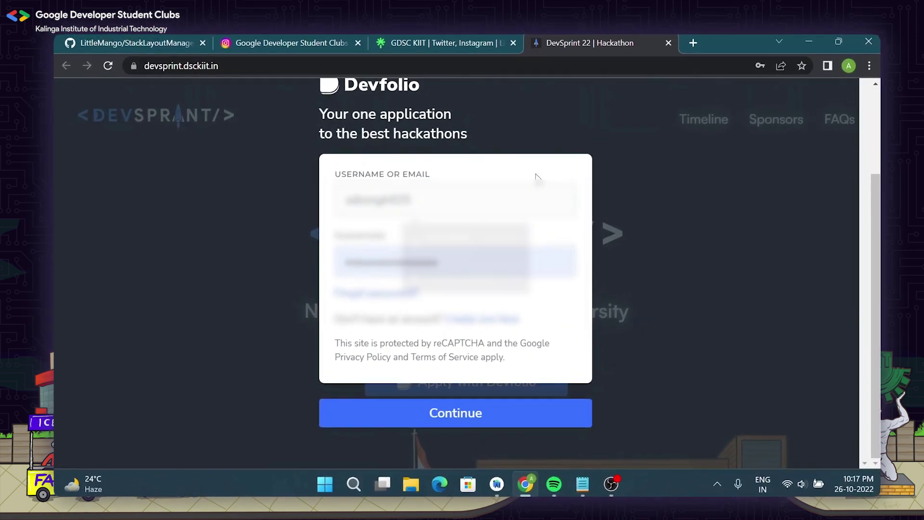
# Step: Log in and write a bio about being an Android developer excited for the hackathon
pyautogui.click(492, 412)
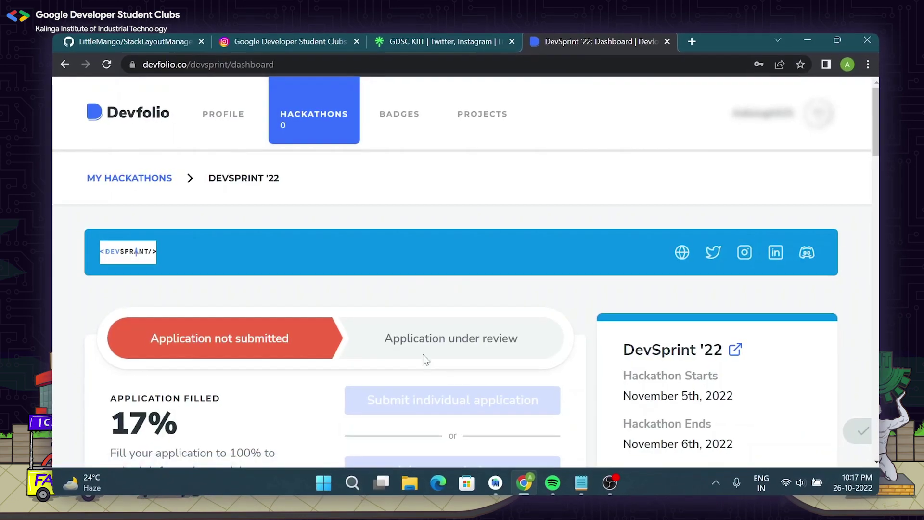
pyautogui.scroll(-8, 424, 254)
pyautogui.scroll(-2, 423, 253)
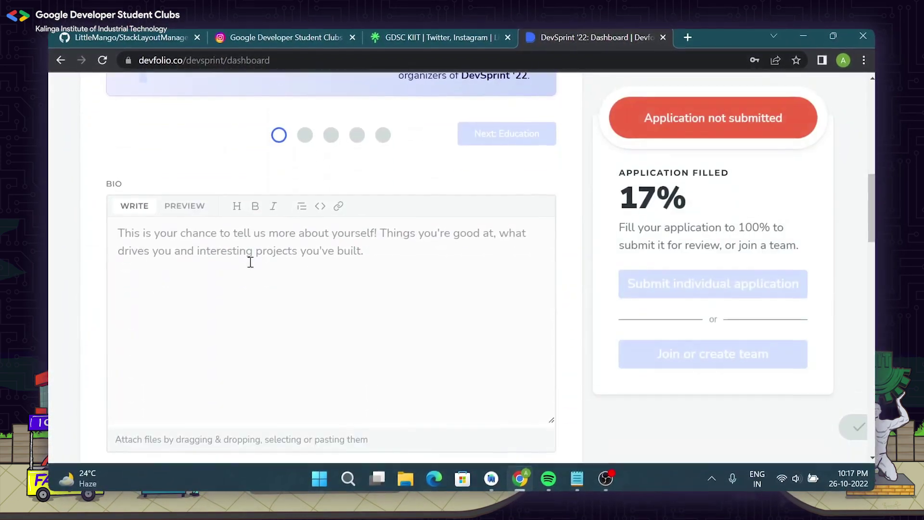
pyautogui.click(204, 254)
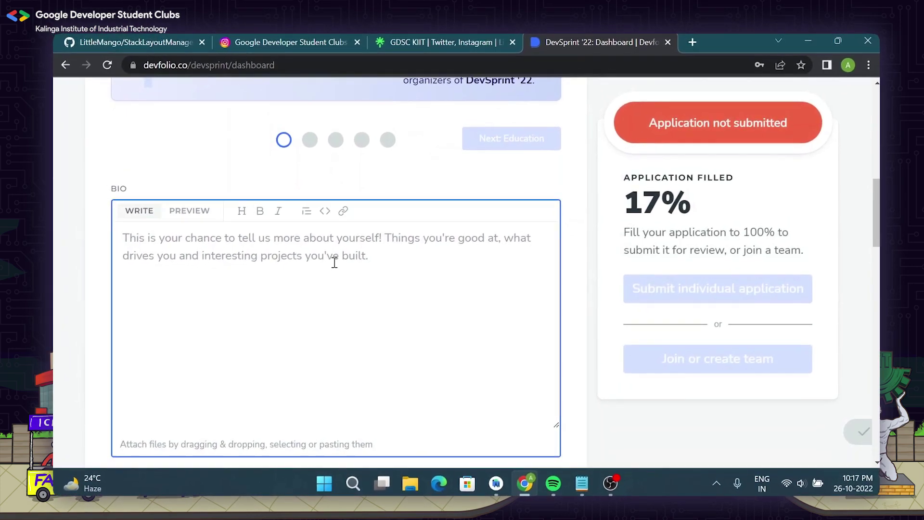
pyautogui.write('i')
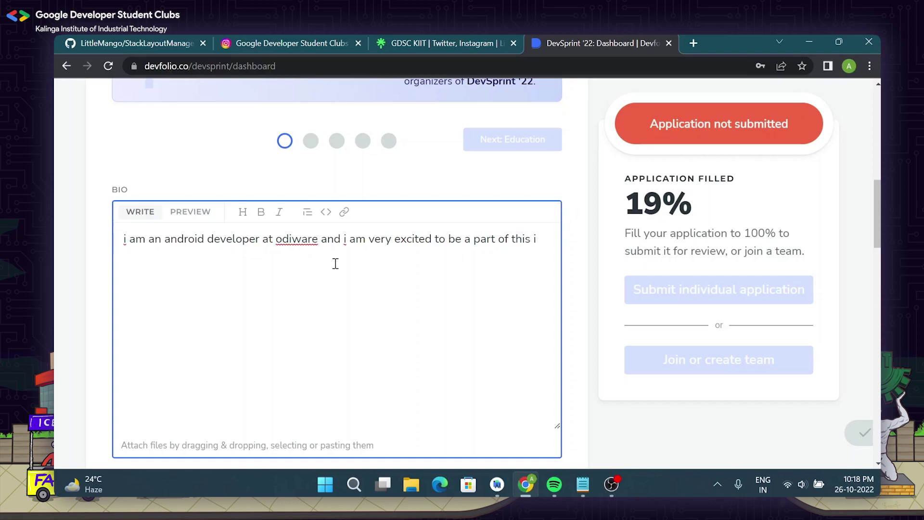
pyautogui.write('ckathin')
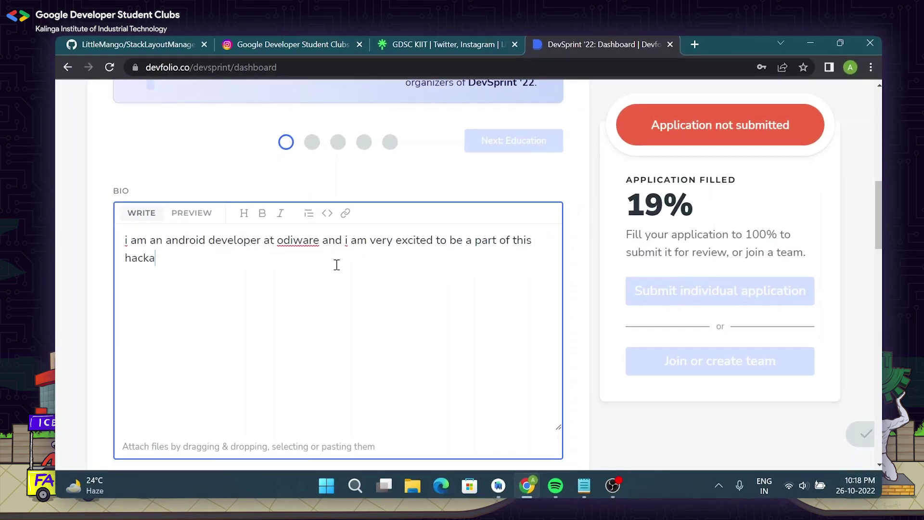
pyautogui.press('BackSpace')
pyautogui.press('BackSpace')
pyautogui.write('on.')
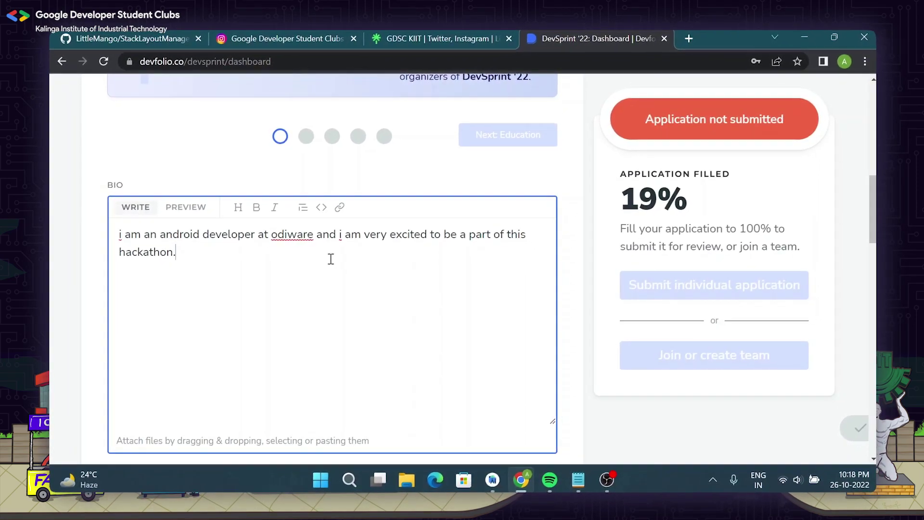
# Step: Set gender to Male and T-shirt size to L
pyautogui.scroll(-4, 331, 262)
pyautogui.click(216, 312)
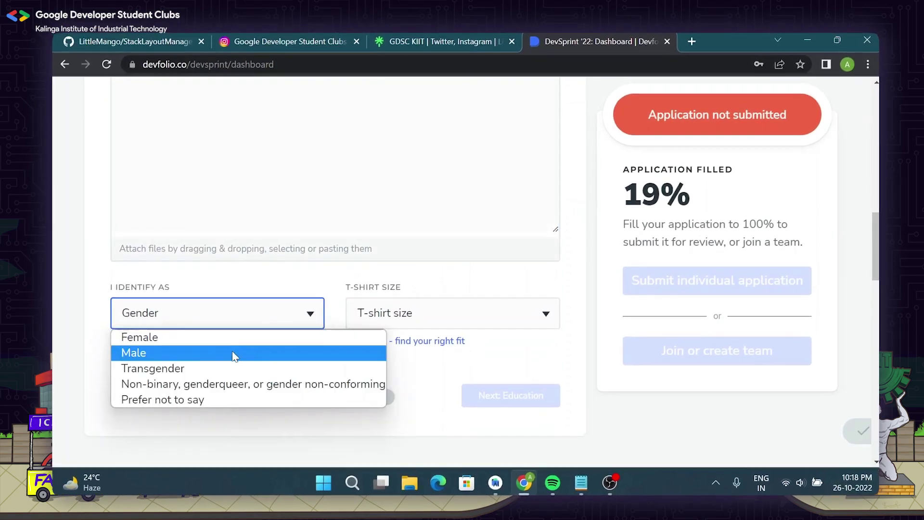
pyautogui.click(231, 351)
pyautogui.click(465, 315)
pyautogui.click(407, 383)
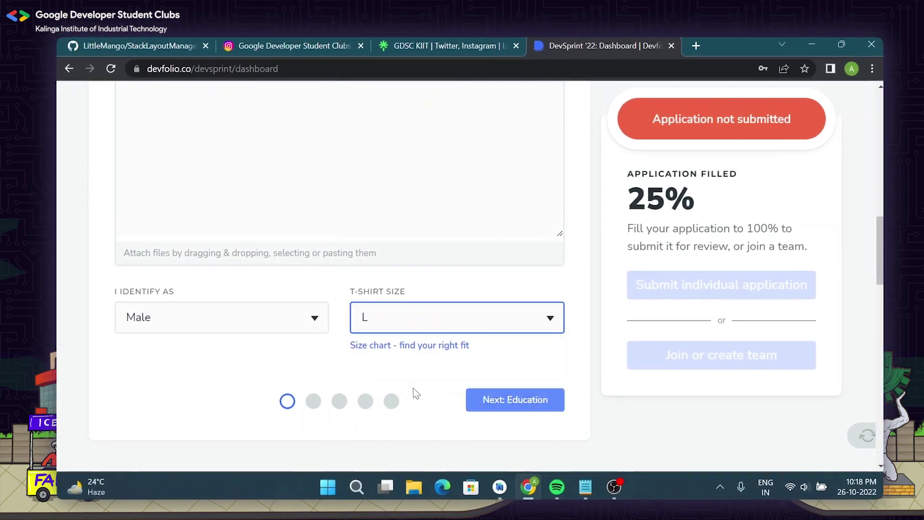
# Step: Enter a Bachelors degree at Kalinga Institute of Industrial Technology in the education step
pyautogui.click(499, 401)
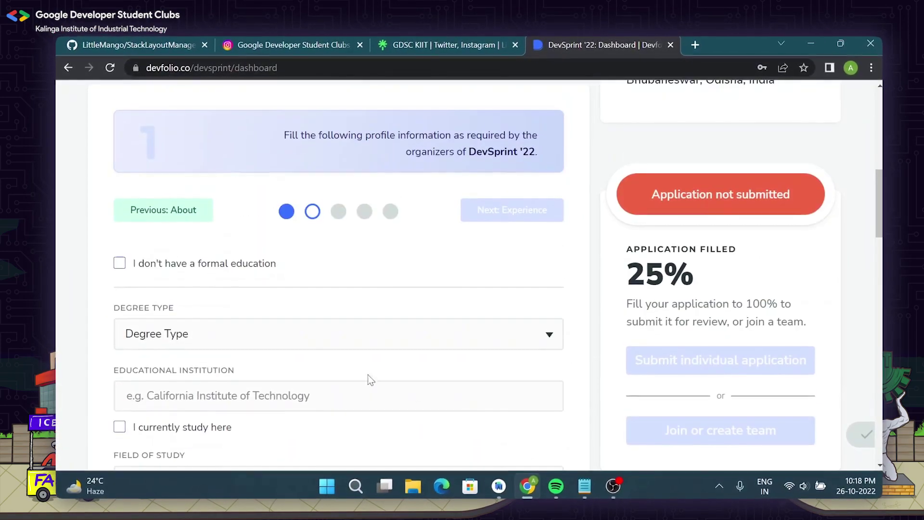
pyautogui.click(314, 339)
pyautogui.click(178, 374)
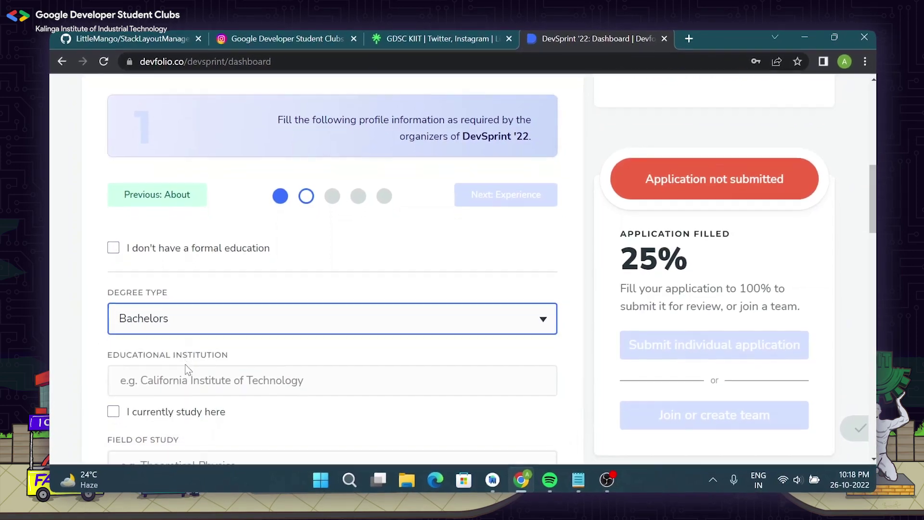
pyautogui.scroll(-1, 288, 347)
pyautogui.click(310, 326)
pyautogui.write('kalinga')
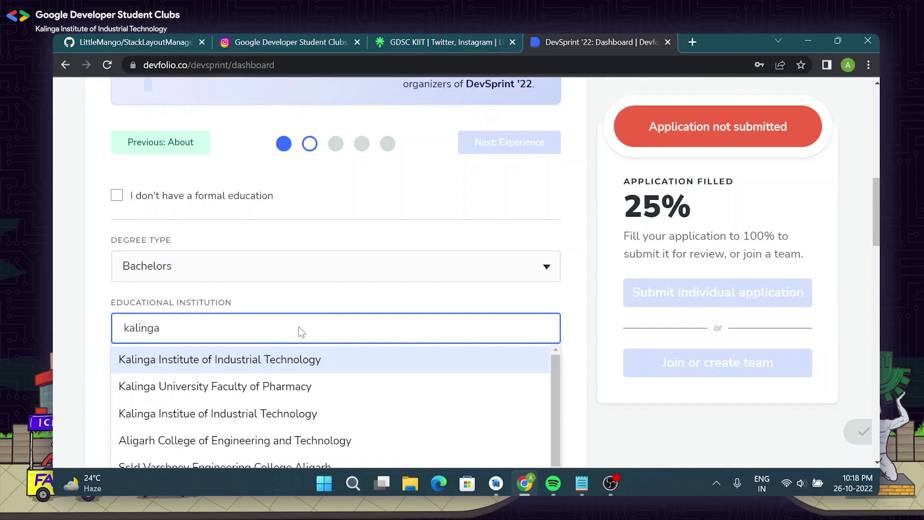
pyautogui.click(240, 359)
# Step: Mark currently studying Computer Science & Engineering, graduating September 2024, and continue to Experience
pyautogui.scroll(-4, 240, 337)
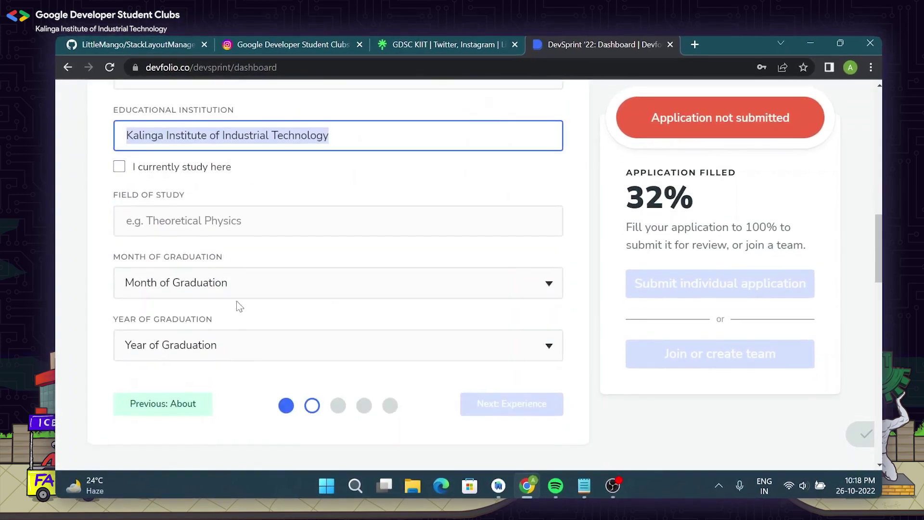
pyautogui.click(206, 224)
pyautogui.click(145, 169)
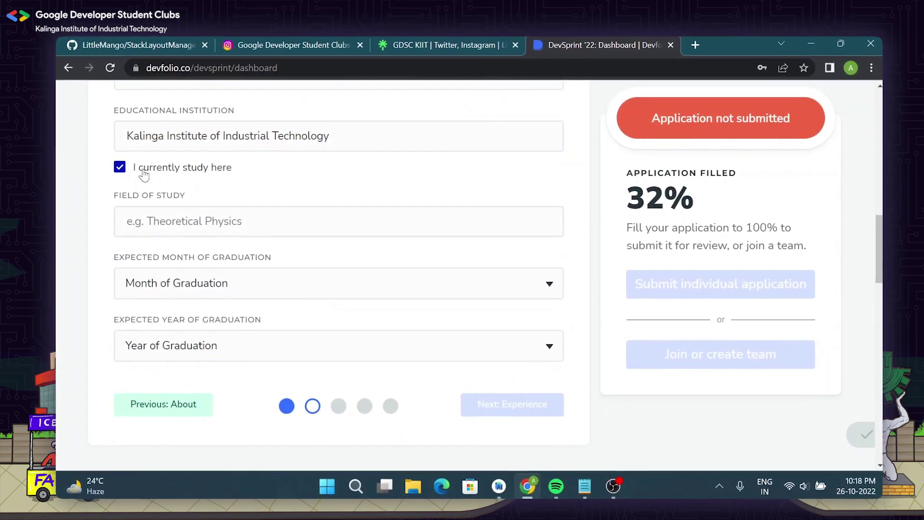
pyautogui.click(231, 216)
pyautogui.write('comp')
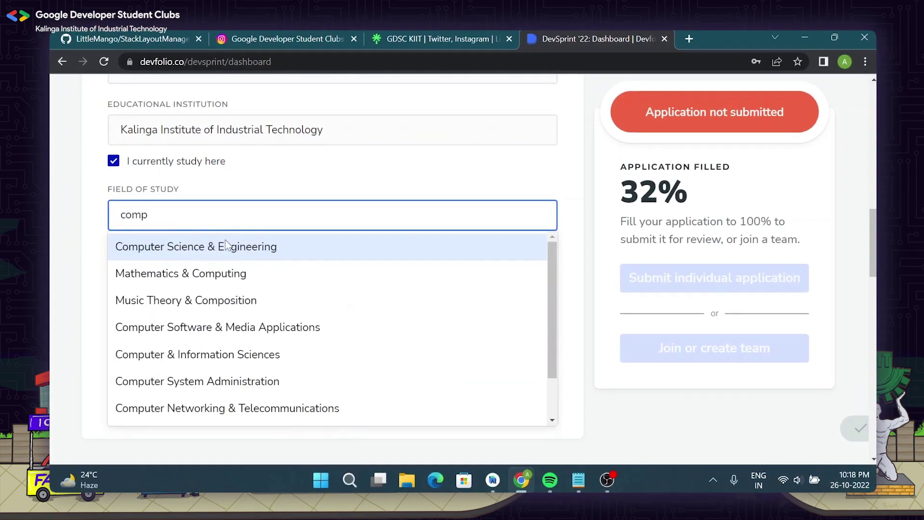
pyautogui.click(240, 246)
pyautogui.click(236, 288)
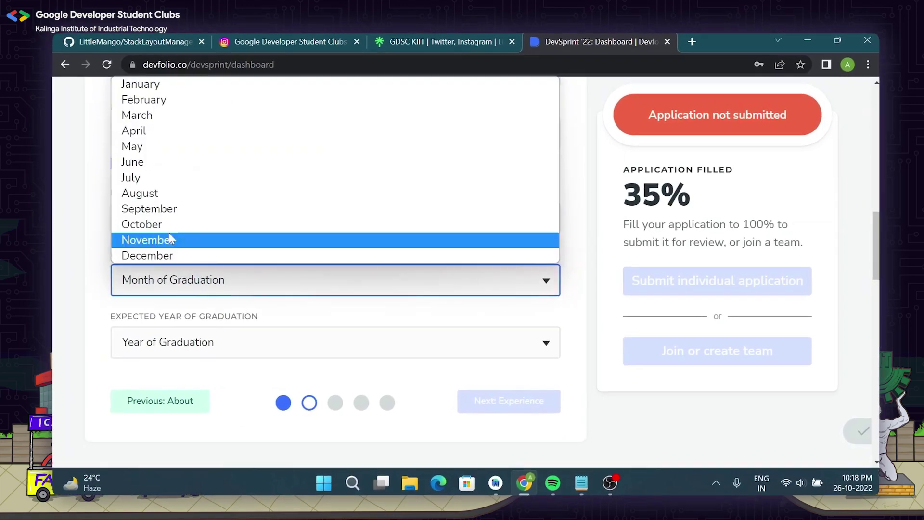
pyautogui.click(178, 209)
pyautogui.click(214, 347)
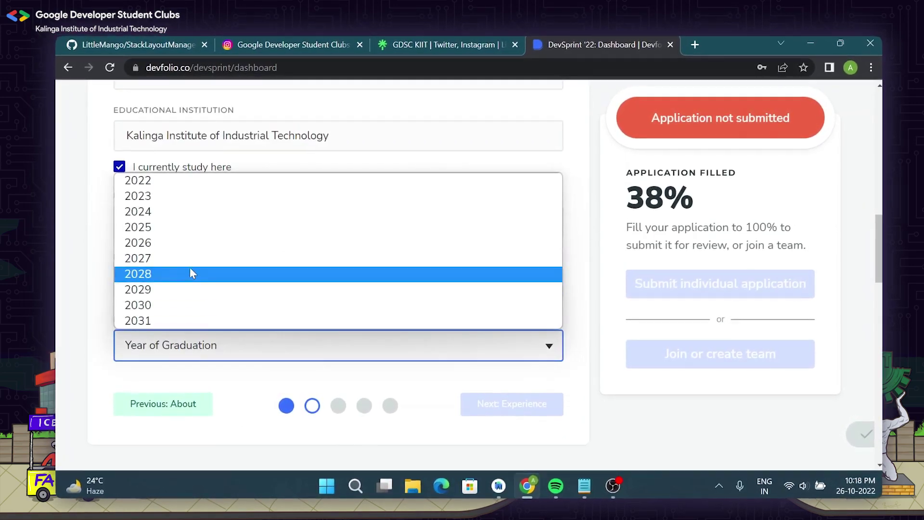
pyautogui.click(171, 211)
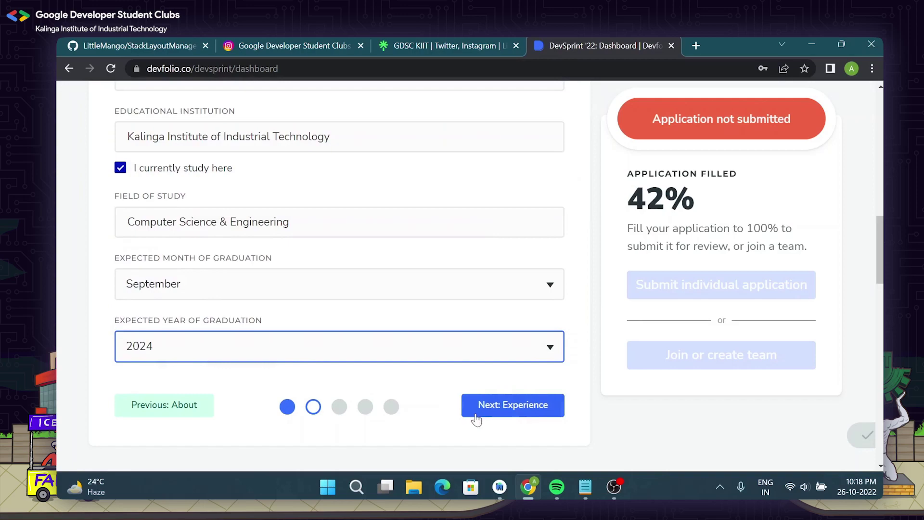
pyautogui.click(514, 406)
# Step: Tick Designer and Backend Developer roles and add Android as the first-ranked skill
pyautogui.click(212, 310)
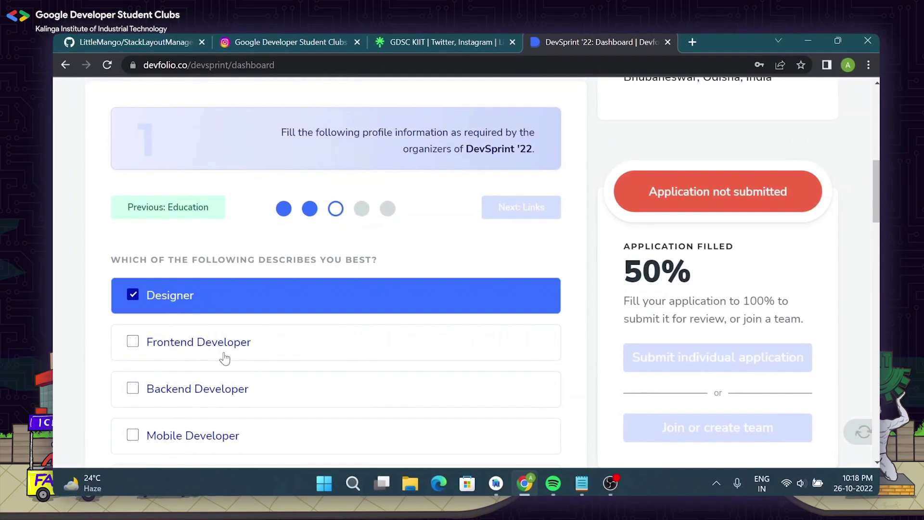
pyautogui.click(287, 390)
pyautogui.scroll(-5, 337, 375)
pyautogui.scroll(-4, 203, 303)
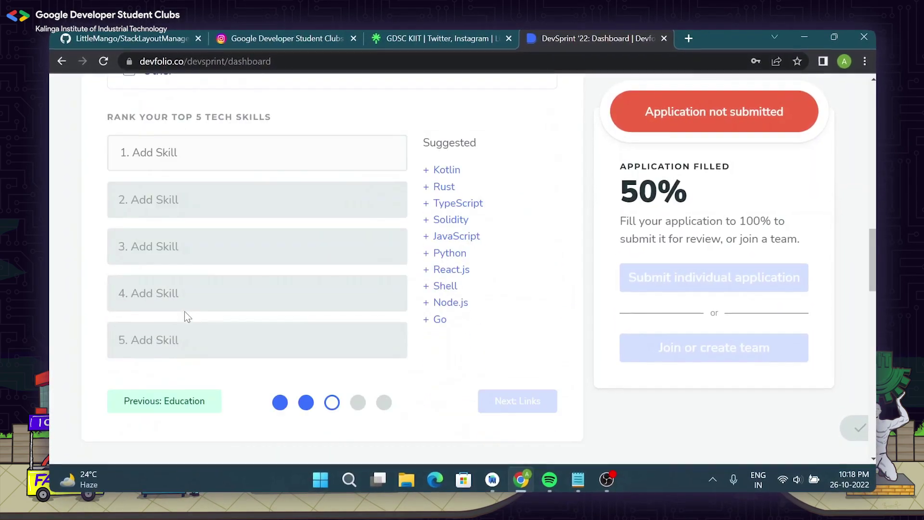
pyautogui.click(252, 141)
pyautogui.write('android')
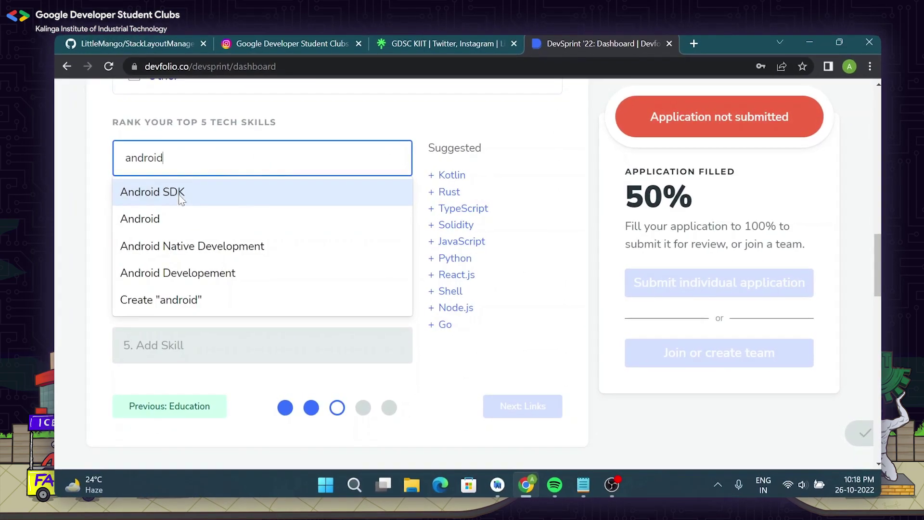
pyautogui.click(192, 218)
pyautogui.click(533, 420)
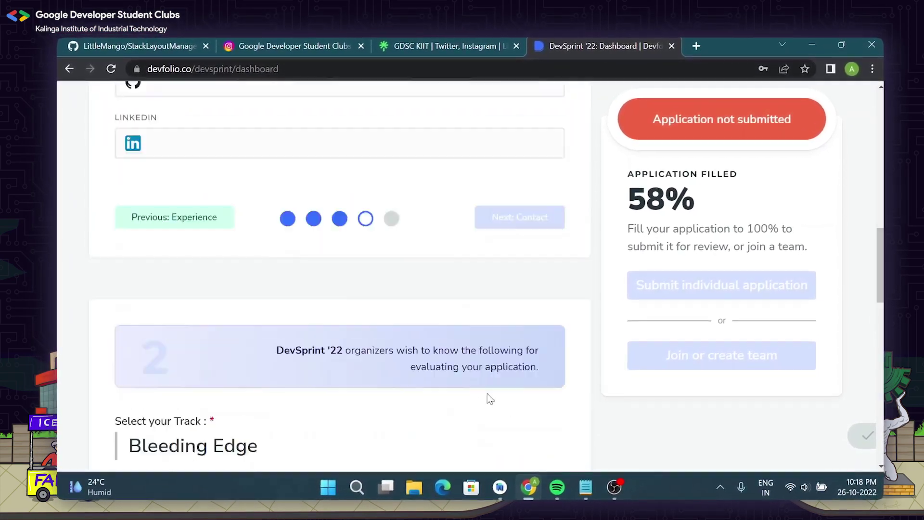
pyautogui.click(233, 339)
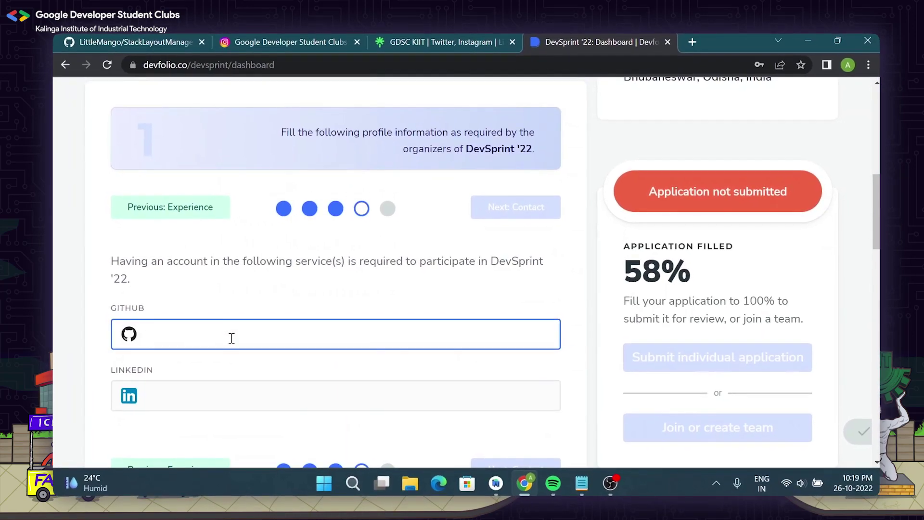
pyautogui.write('https://github')
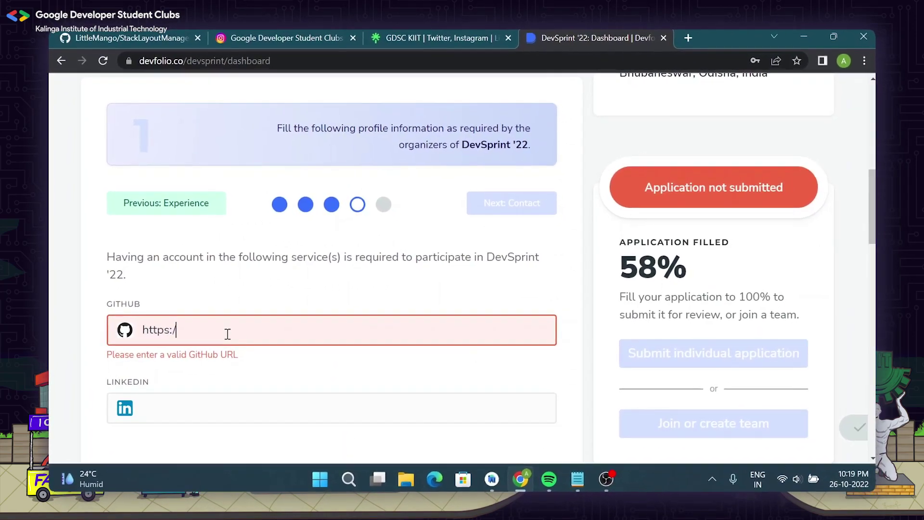
pyautogui.write('.com')
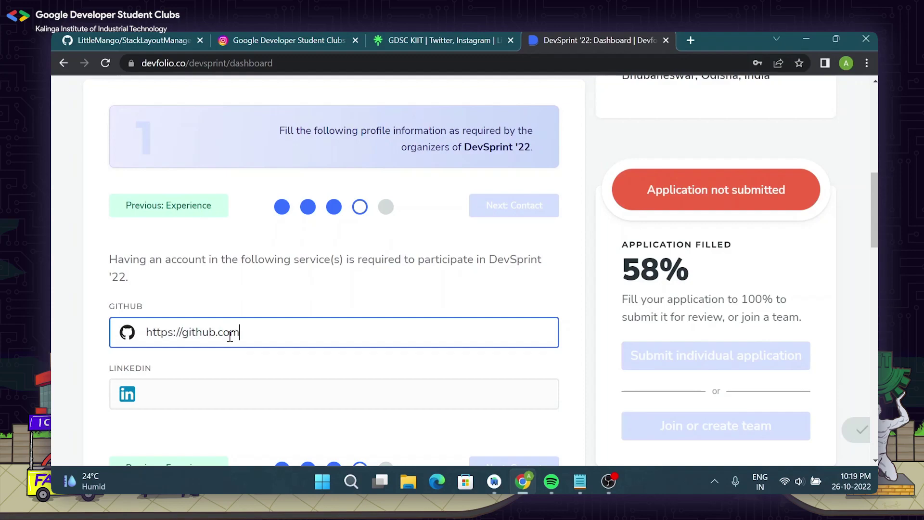
pyautogui.press('Tab')
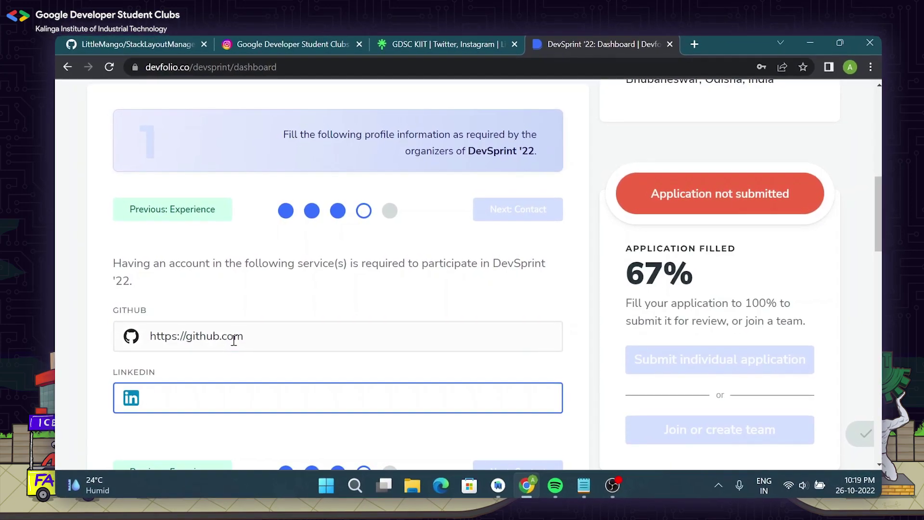
pyautogui.write('https://')
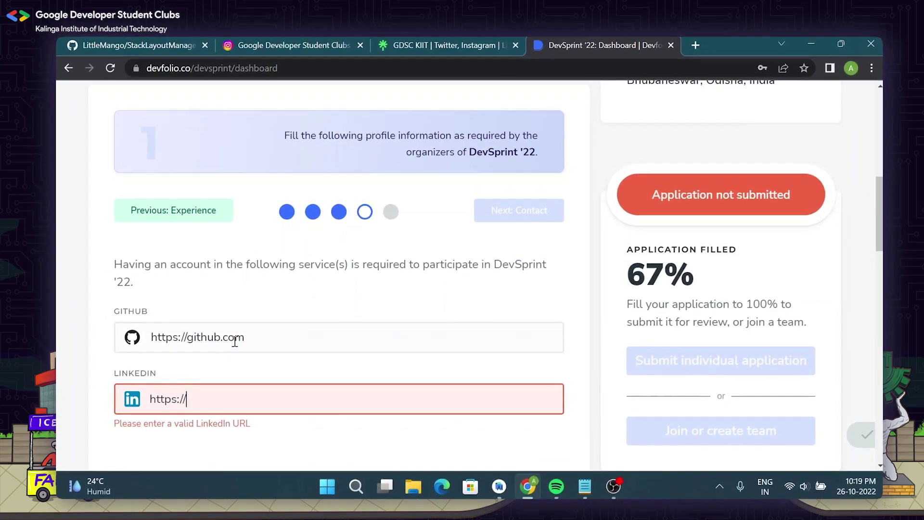
pyautogui.write('linkedin.com')
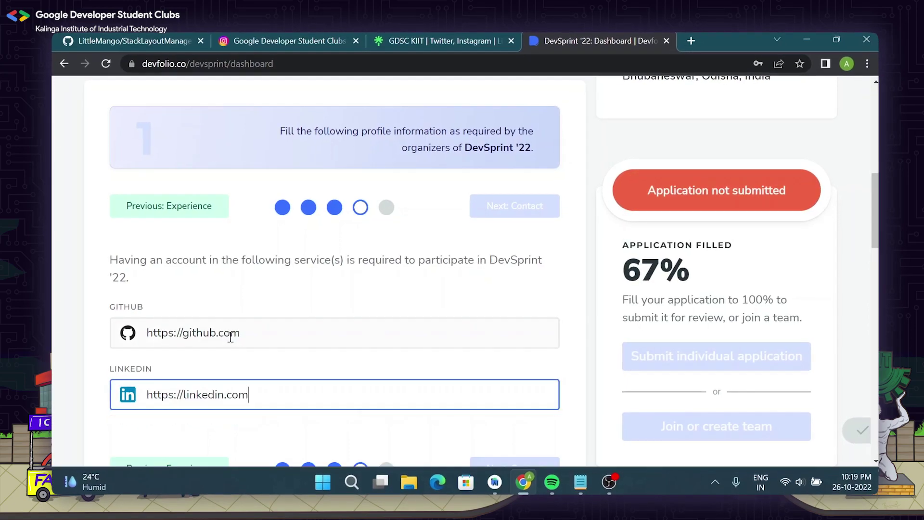
pyautogui.scroll(-3, 234, 337)
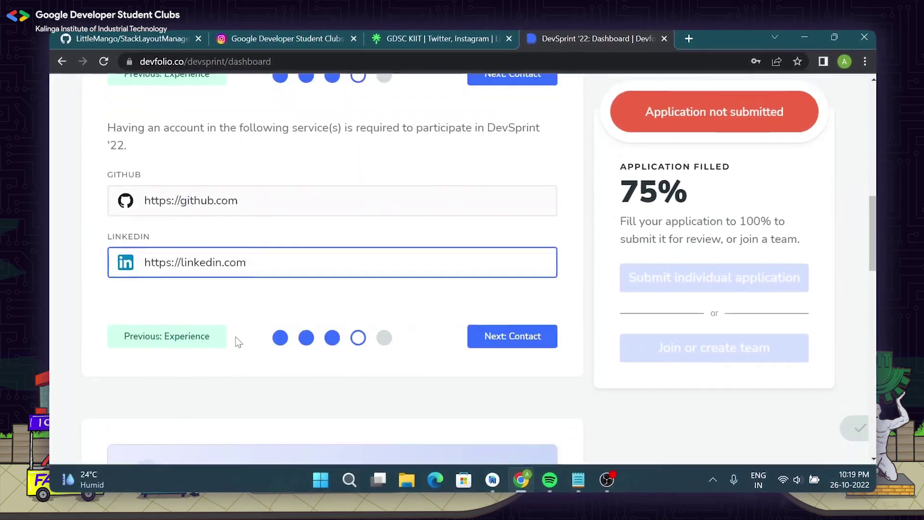
# Step: Set the city to Orissa and verify the phone number with its one-time code
pyautogui.click(518, 339)
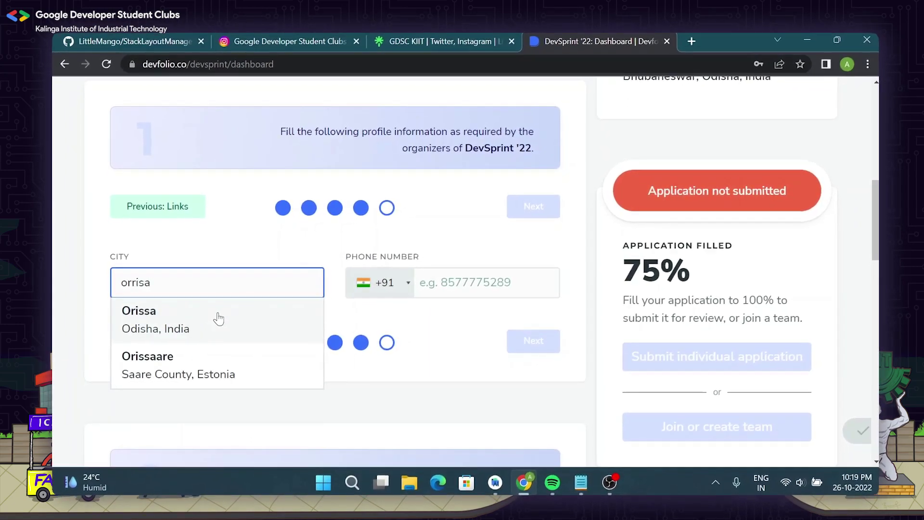
pyautogui.click(216, 316)
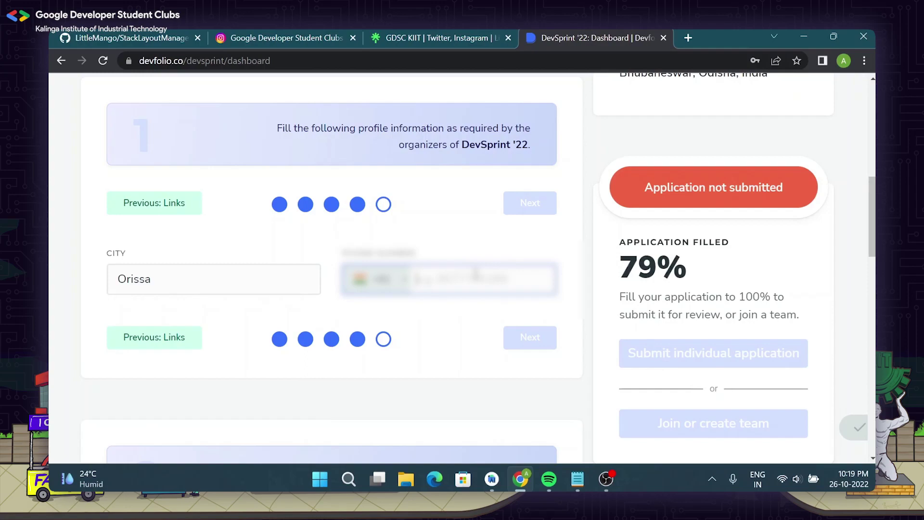
pyautogui.press('BackSpace')
pyautogui.press('BackSpace')
pyautogui.press('BackSpace')
pyautogui.press('BackSpace')
pyautogui.press('BackSpace')
pyautogui.press('BackSpace')
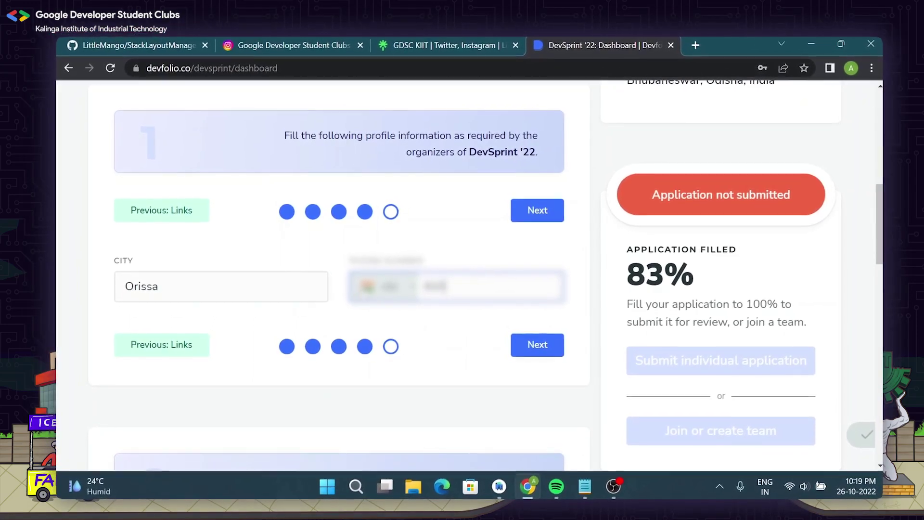
pyautogui.click(525, 332)
pyautogui.click(529, 331)
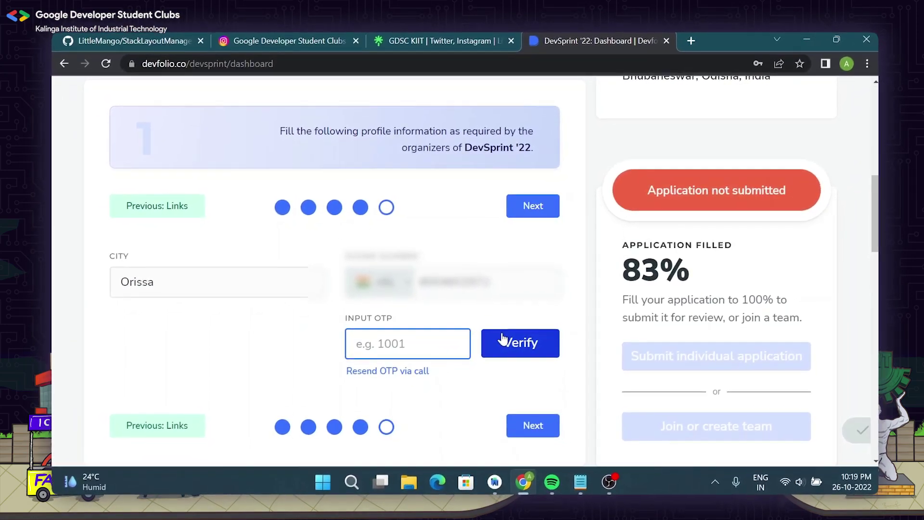
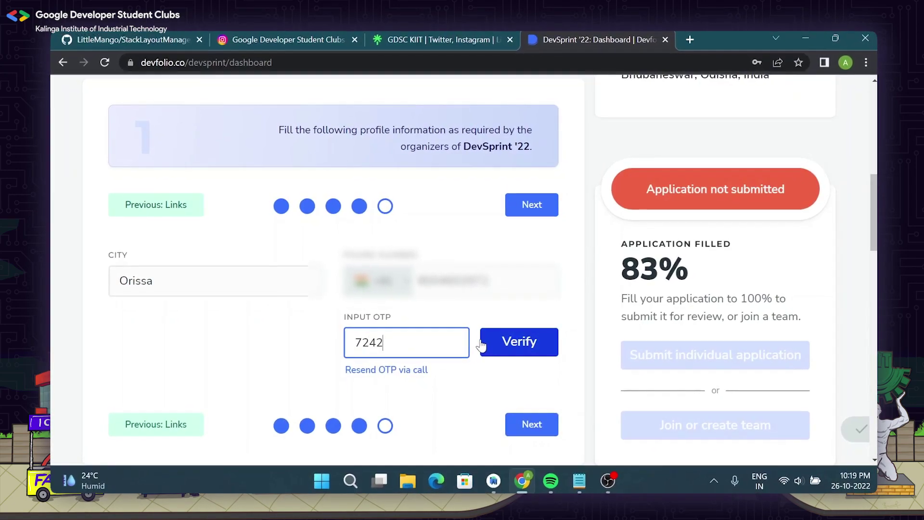
pyautogui.click(529, 342)
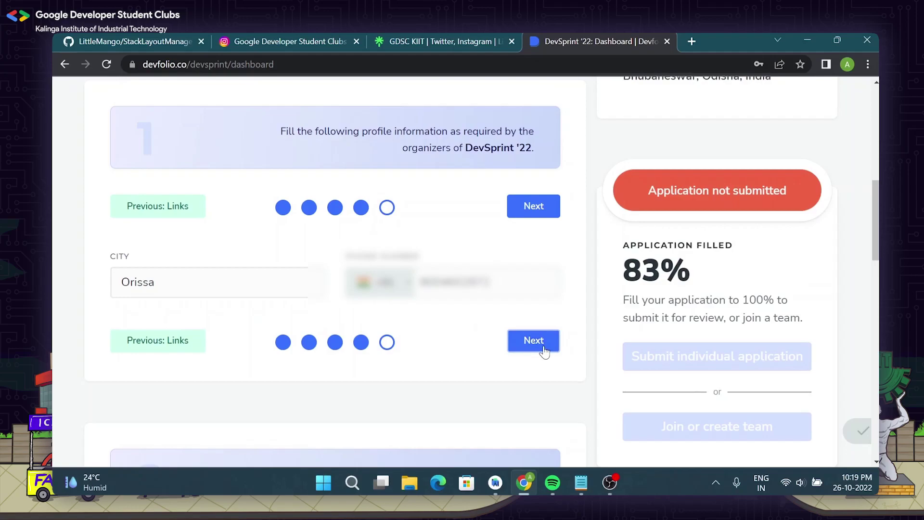
pyautogui.click(533, 341)
# Step: Pick the Entertainment track and write a problem statement about voice-command music listening
pyautogui.scroll(-8, 404, 316)
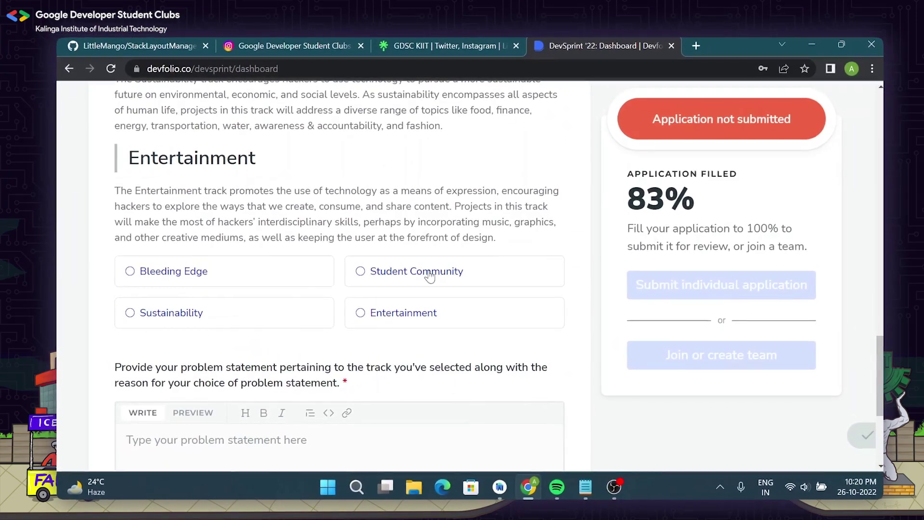
pyautogui.click(412, 313)
pyautogui.scroll(-3, 429, 313)
pyautogui.click(390, 309)
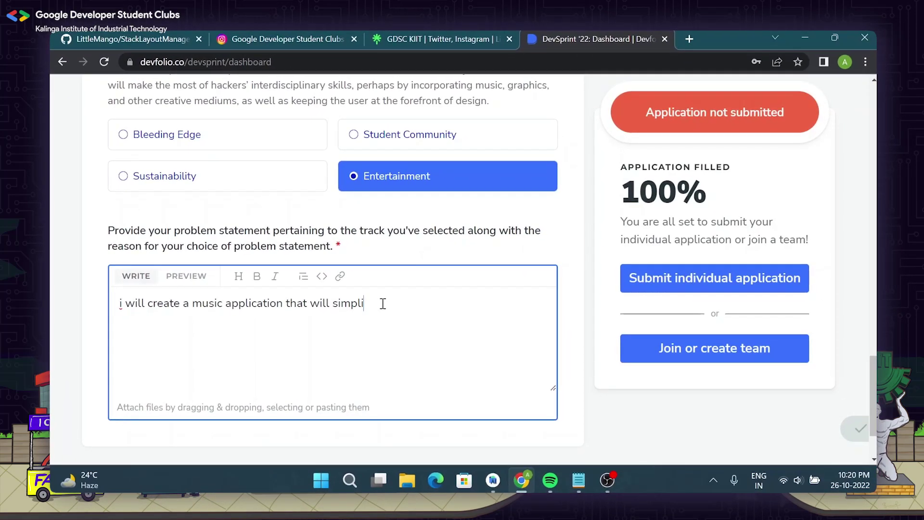
pyautogui.write('music lis')
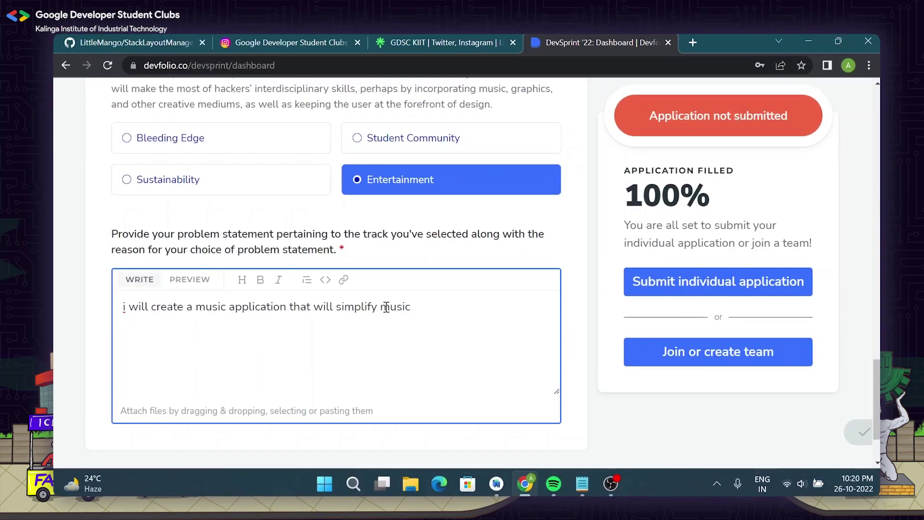
pyautogui.write('tening for ')
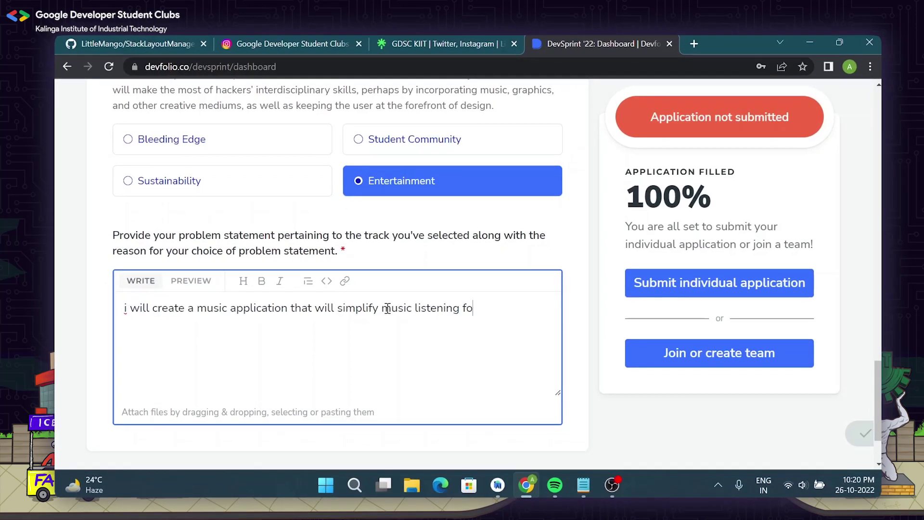
pyautogui.write('people')
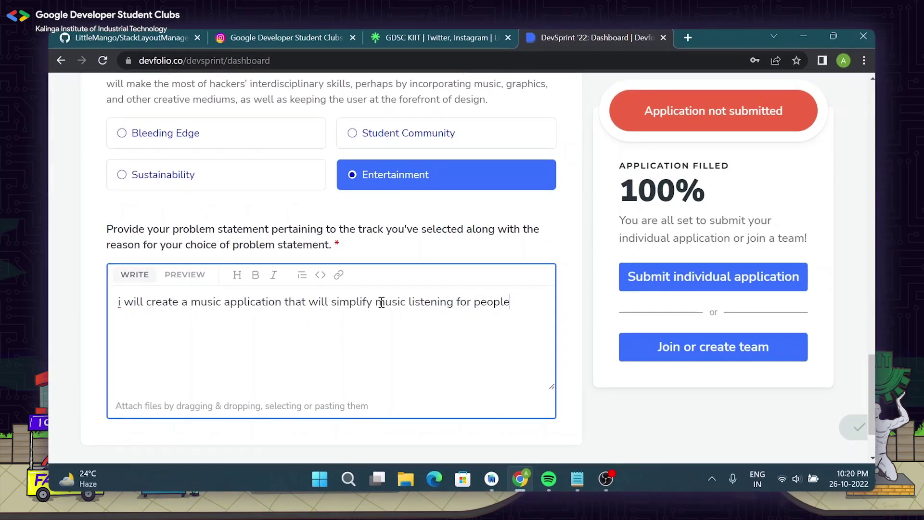
pyautogui.write('s by')
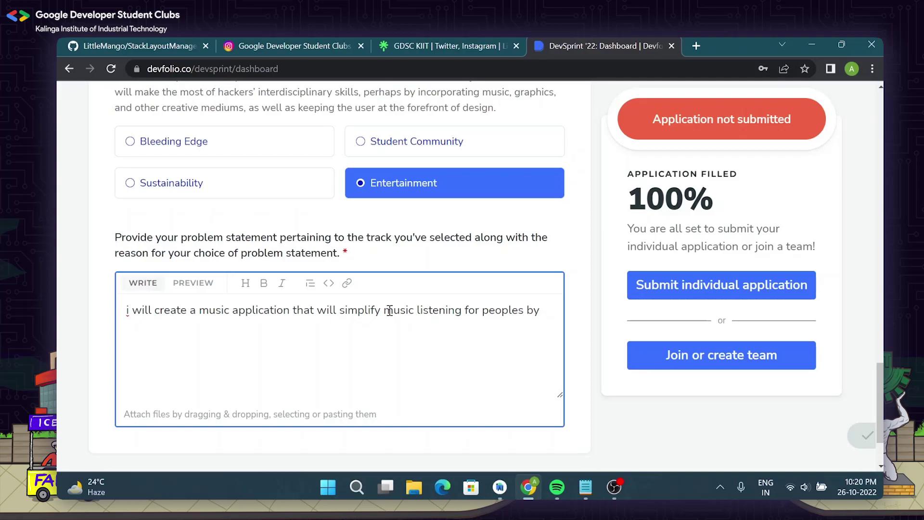
pyautogui.write(' using voice comm')
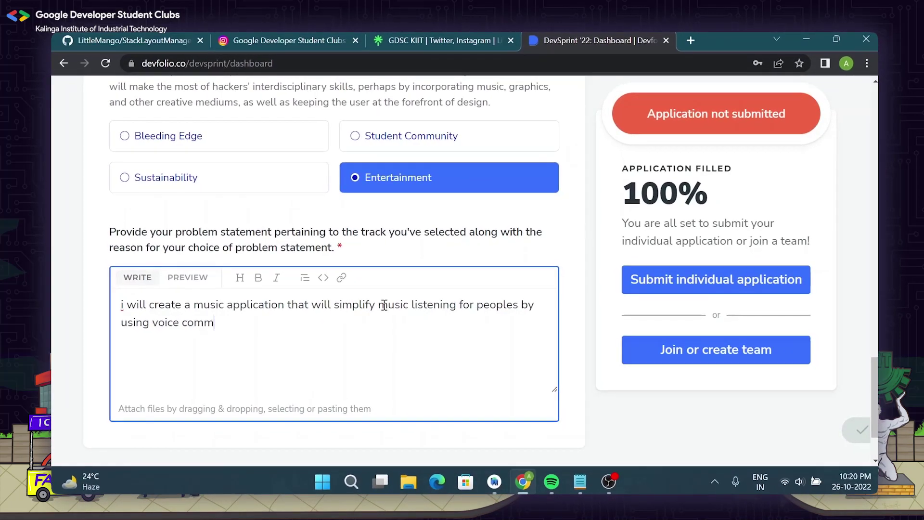
pyautogui.write('and.')
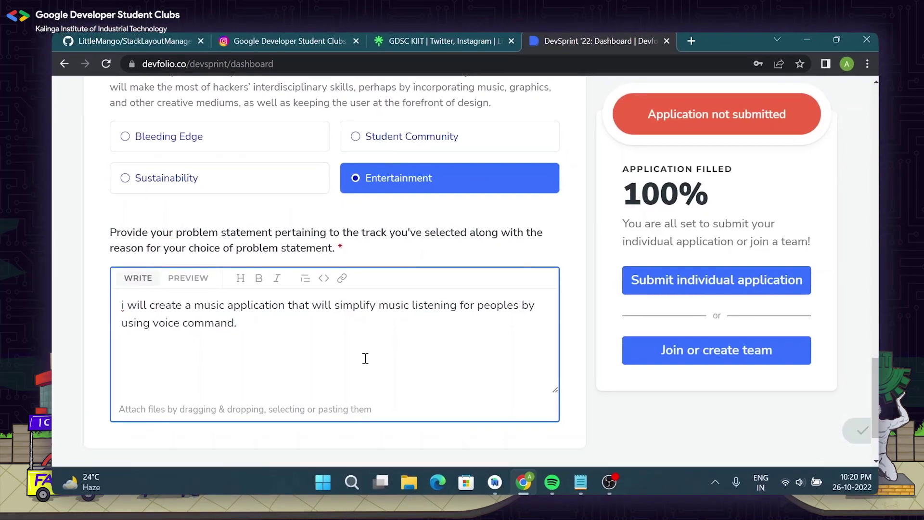
pyautogui.scroll(-1, 366, 359)
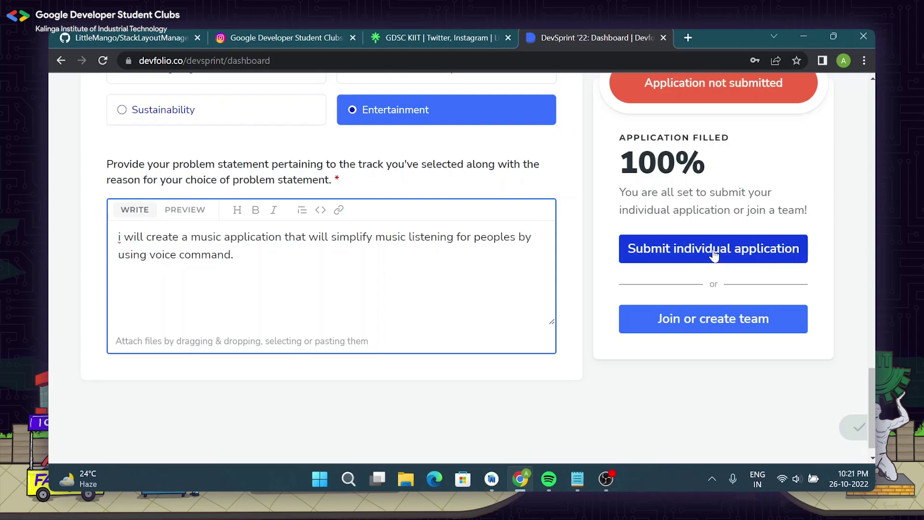
# Step: Submit the application individually and review the referral link, details and announcements on the dashboard
pyautogui.click(716, 255)
pyautogui.scroll(5, 351, 314)
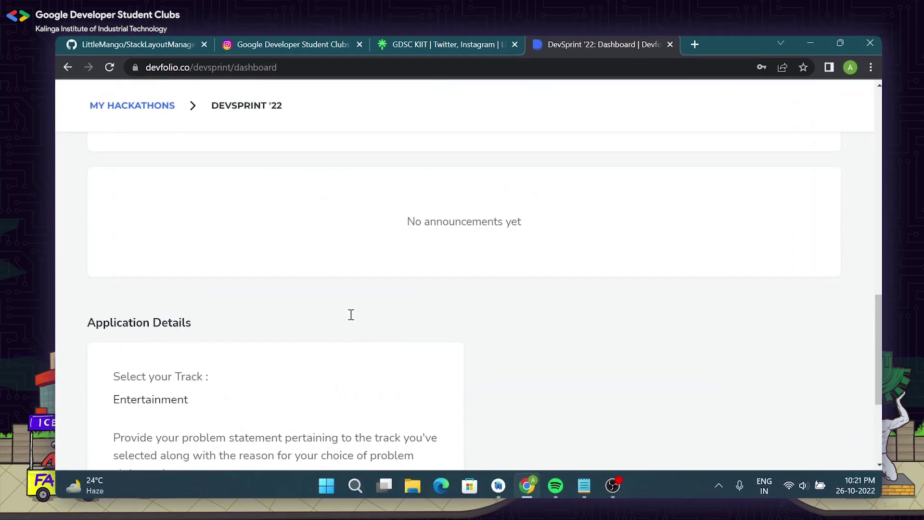
pyautogui.scroll(5, 351, 315)
pyautogui.scroll(7, 351, 316)
pyautogui.scroll(-2, 349, 314)
pyautogui.scroll(-3, 348, 314)
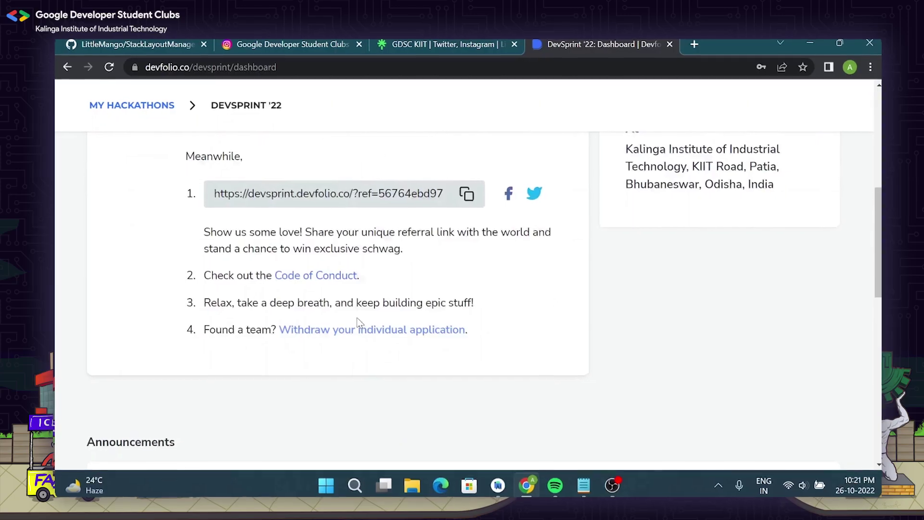
pyautogui.scroll(1, 351, 313)
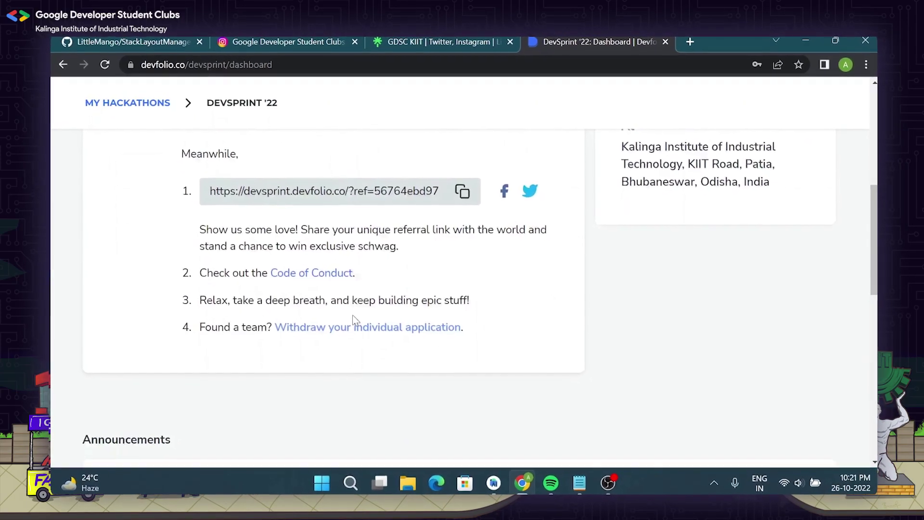
pyautogui.scroll(-10, 350, 310)
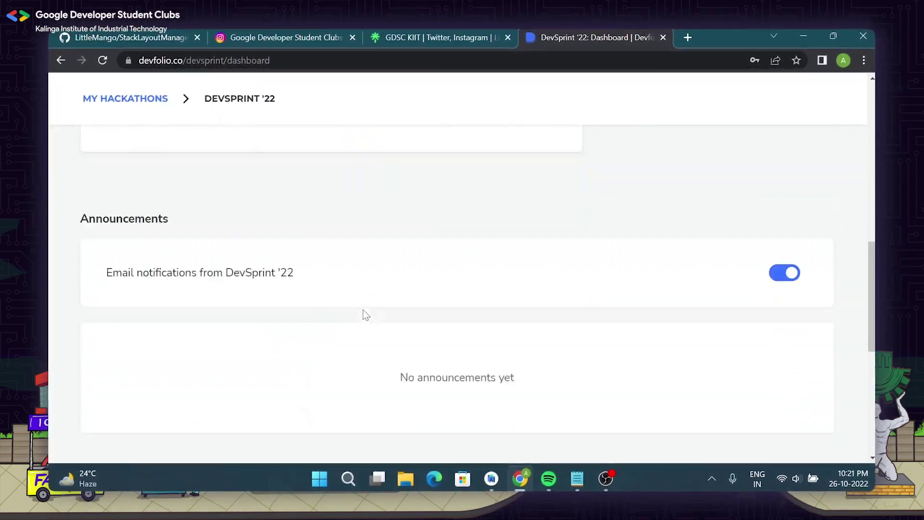